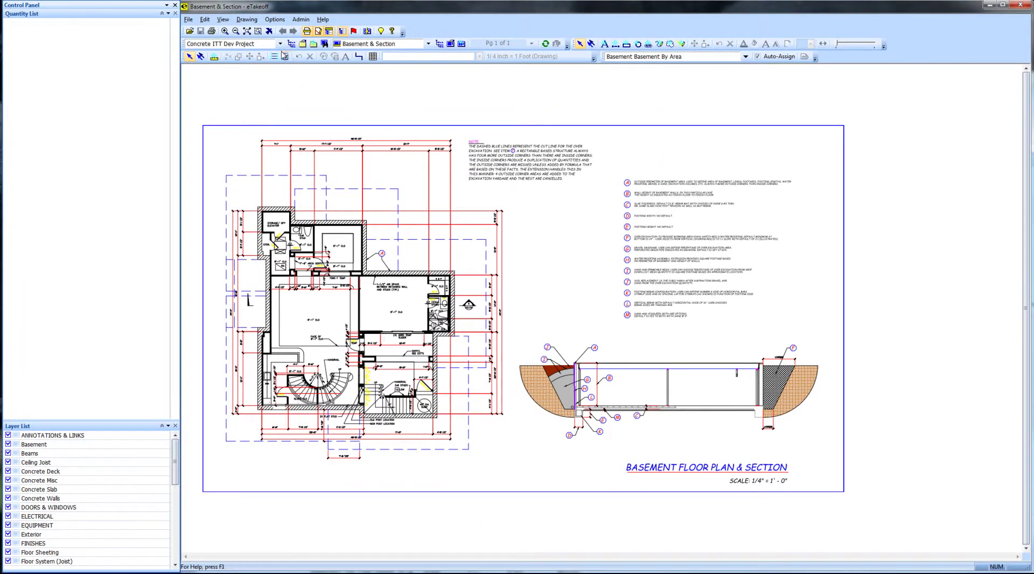
# Start a basement area measurement and trace the outer face of the wall above the Storage/Opt Elevator room, from corner to corner.
pyautogui.click(214, 56)
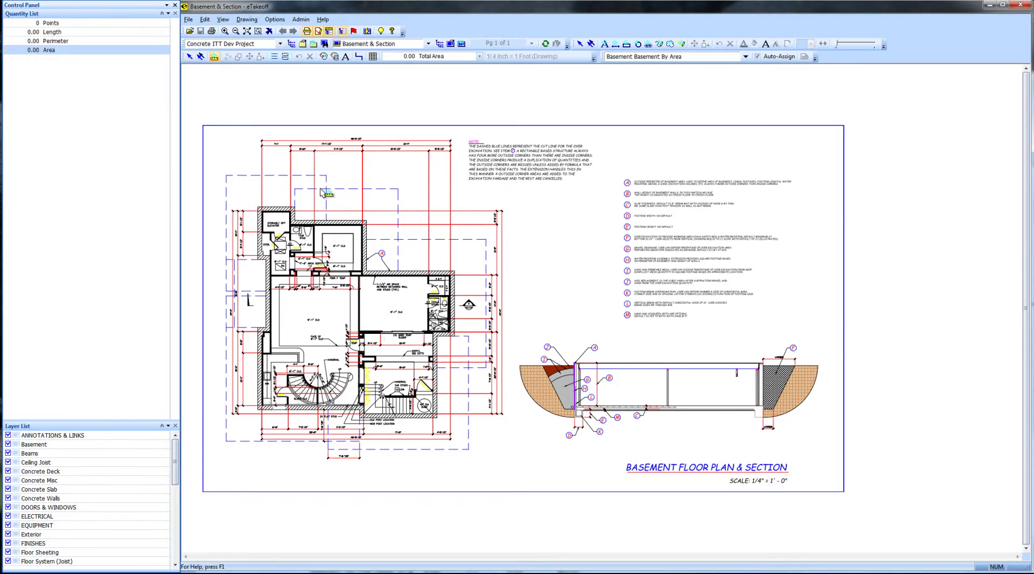
pyautogui.scroll(5, 256, 216)
pyautogui.scroll(4, 258, 209)
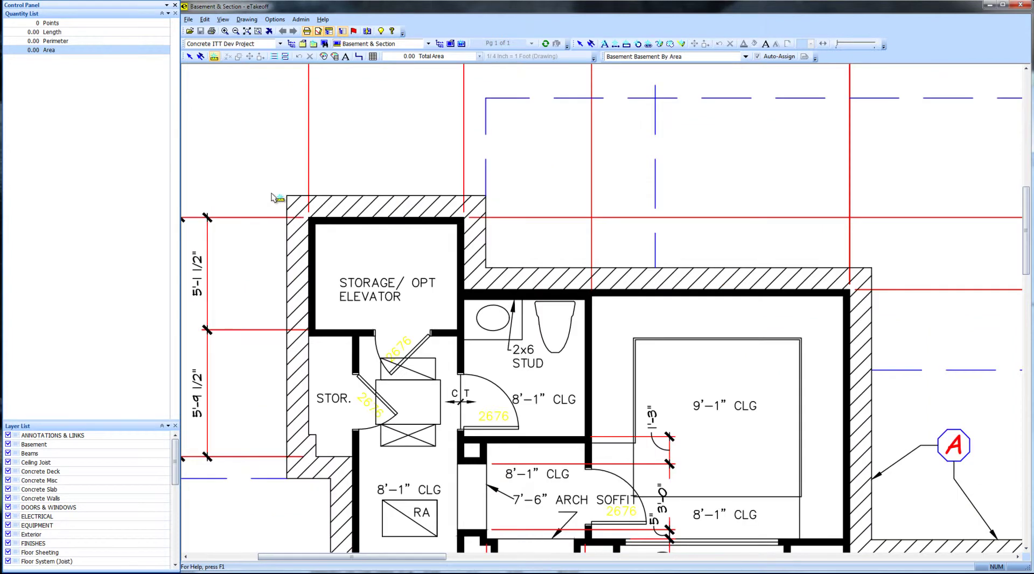
pyautogui.scroll(3, 303, 203)
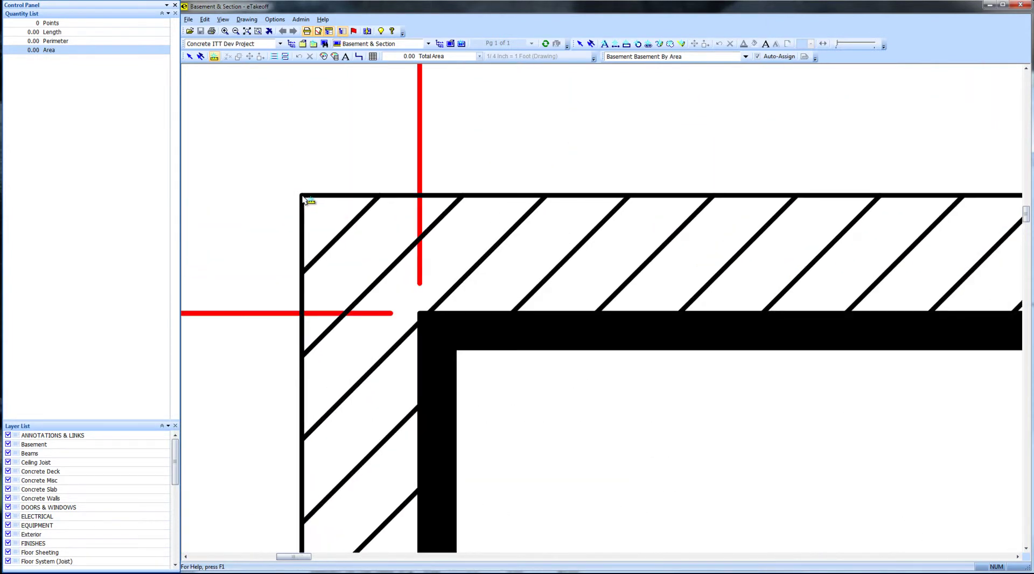
pyautogui.click(304, 200)
pyautogui.scroll(-2, 480, 231)
pyautogui.scroll(-2, 757, 233)
pyautogui.scroll(3, 850, 237)
pyautogui.click(831, 216)
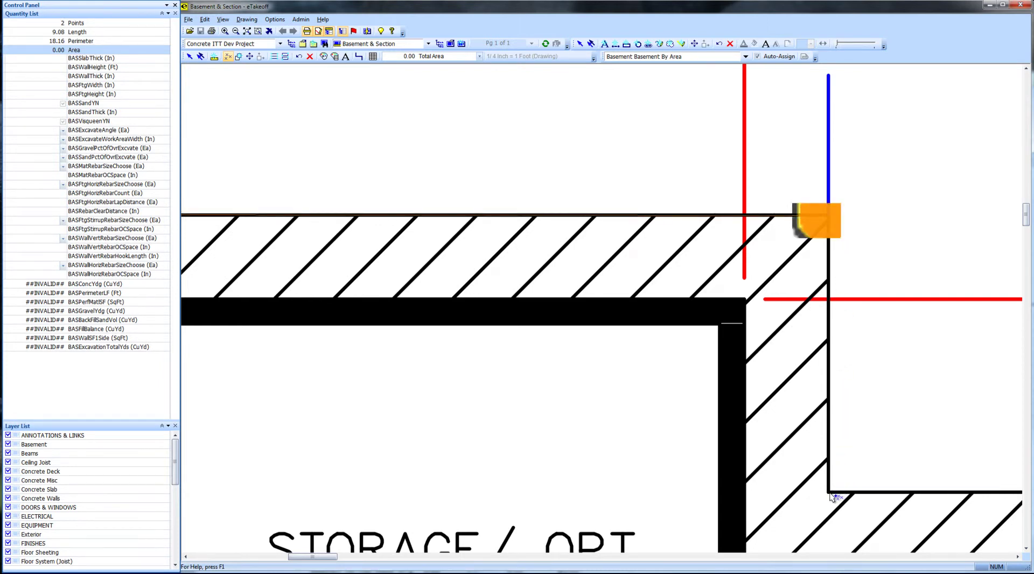
# Continue the outline through the inside corner beside the storage room and along the bedroom's upper wall to its outer corner.
pyautogui.scroll(-3, 831, 497)
pyautogui.moveTo(840, 497)
pyautogui.mouseDown(button='middle')
pyautogui.moveTo(448, 412)
pyautogui.moveTo(360, 409)
pyautogui.mouseUp(button='middle')
pyautogui.scroll(3, 858, 409)
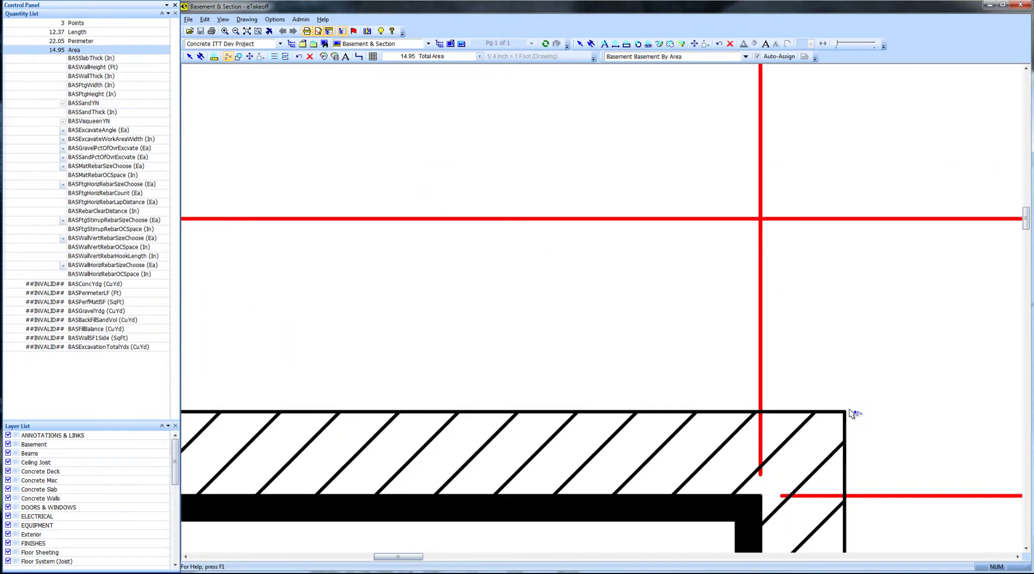
pyautogui.click(845, 412)
# Extend the outline down the wall marked A to the inside corner where the next horizontal retaining wall begins.
pyautogui.scroll(-2, 850, 437)
pyautogui.moveTo(852, 487); pyautogui.dragTo(848, 153, button='middle')
pyautogui.scroll(-2, 856, 175)
pyautogui.moveTo(863, 443); pyautogui.dragTo(861, 435, button='middle')
pyautogui.scroll(3, 849, 396)
pyautogui.scroll(2, 850, 401)
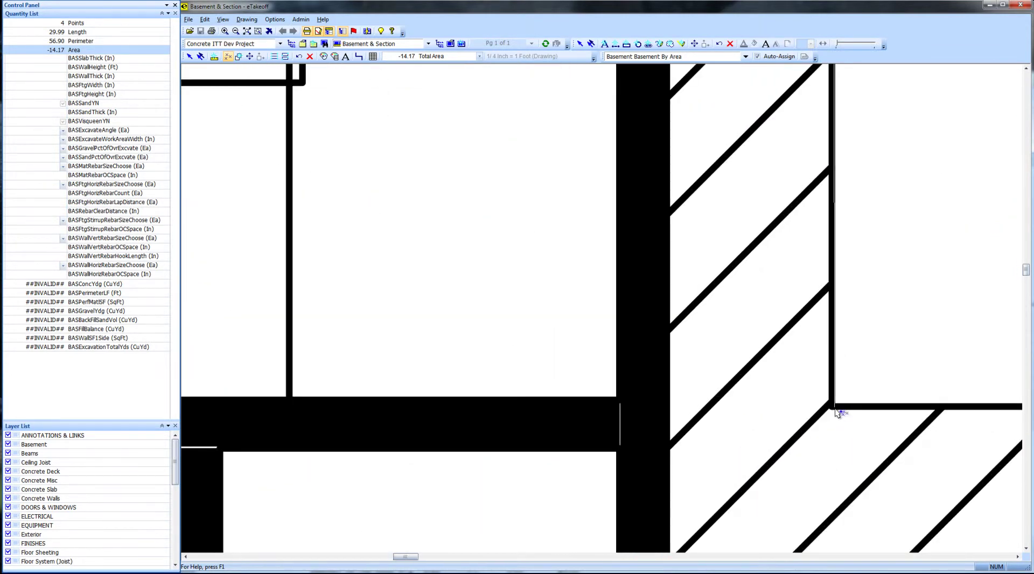
pyautogui.click(838, 411)
# Add the outer corner at the far end of the upper retaining wall, beside the S & P closet.
pyautogui.scroll(-3, 846, 415)
pyautogui.moveTo(870, 421); pyautogui.dragTo(472, 389, button='middle')
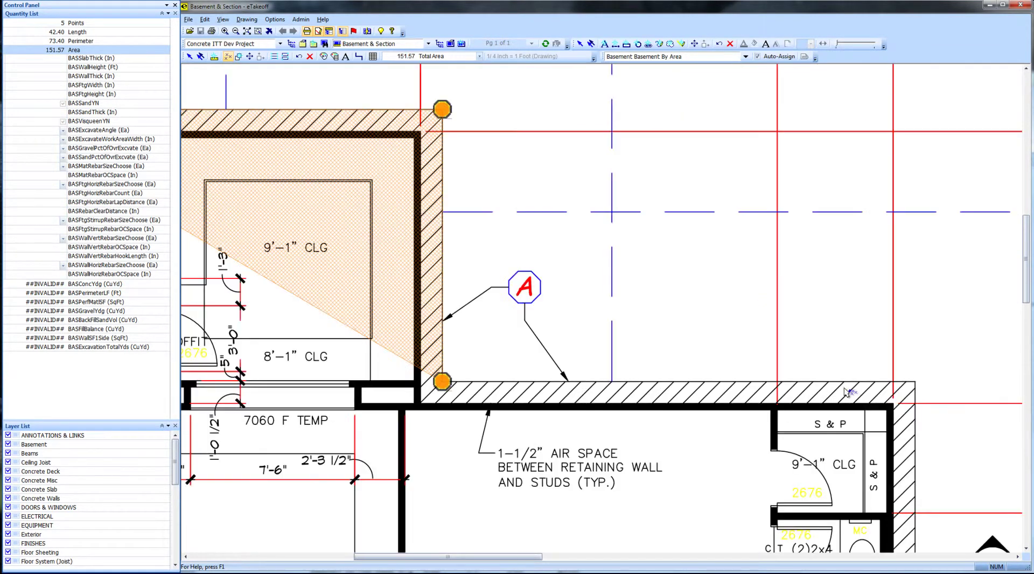
pyautogui.scroll(5, 945, 378)
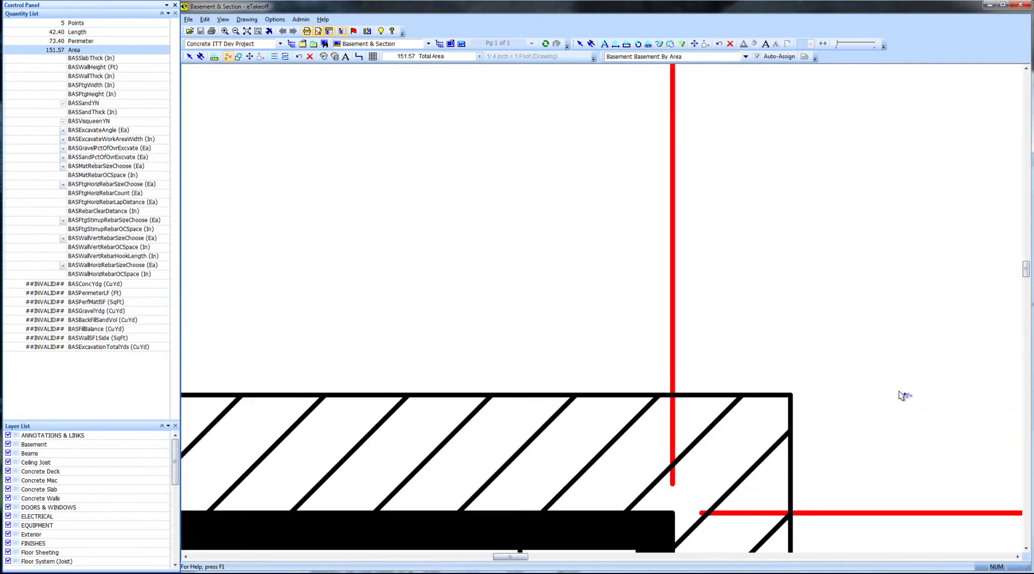
pyautogui.click(794, 399)
# Trace down the exterior wall to the outer corner below the shower and back to the adjoining inside corner.
pyautogui.scroll(-2, 791, 377)
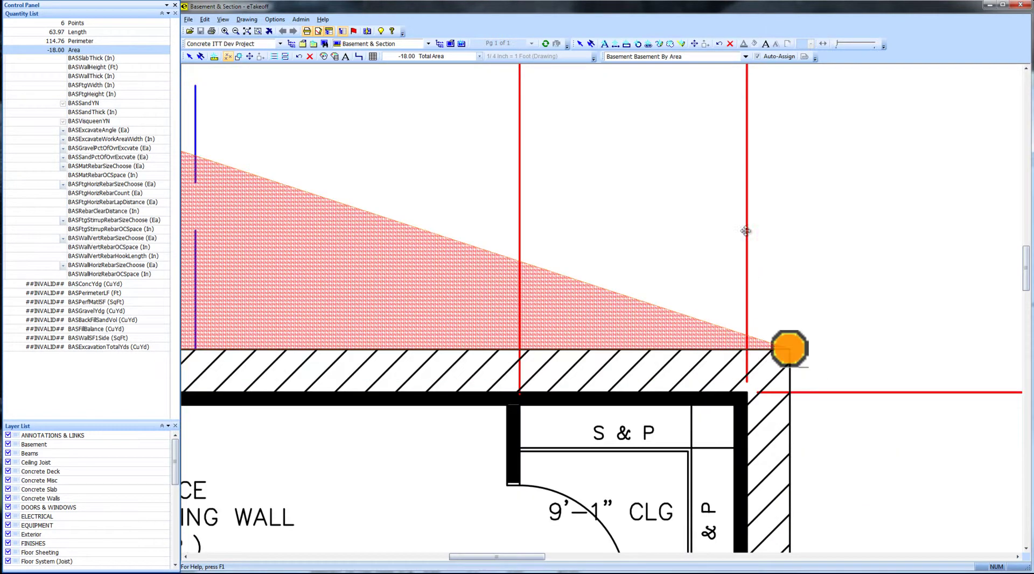
pyautogui.moveTo(745, 230); pyautogui.dragTo(742, 81, button='middle')
pyautogui.moveTo(748, 365); pyautogui.dragTo(742, 78, button='middle')
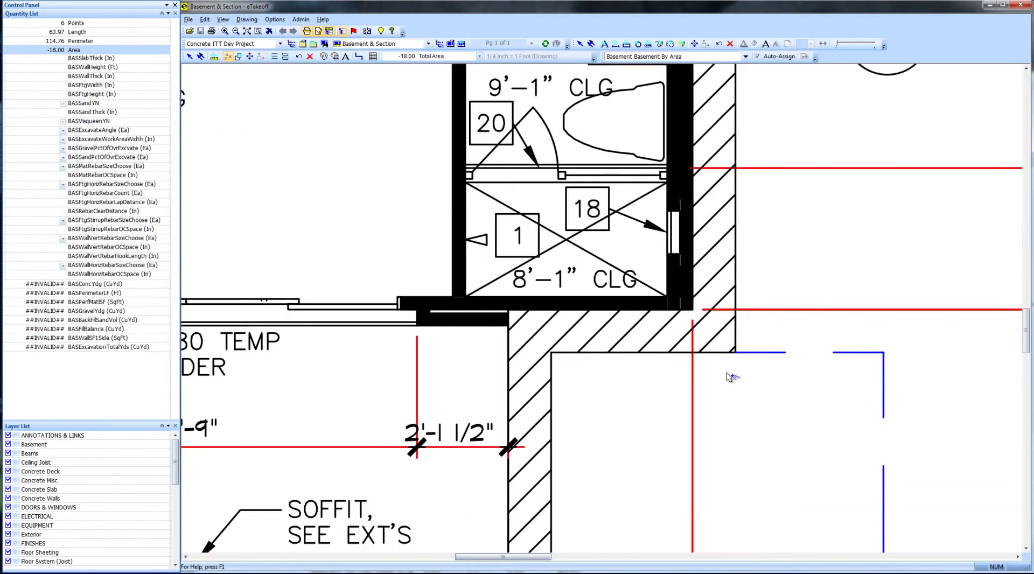
pyautogui.scroll(4, 736, 342)
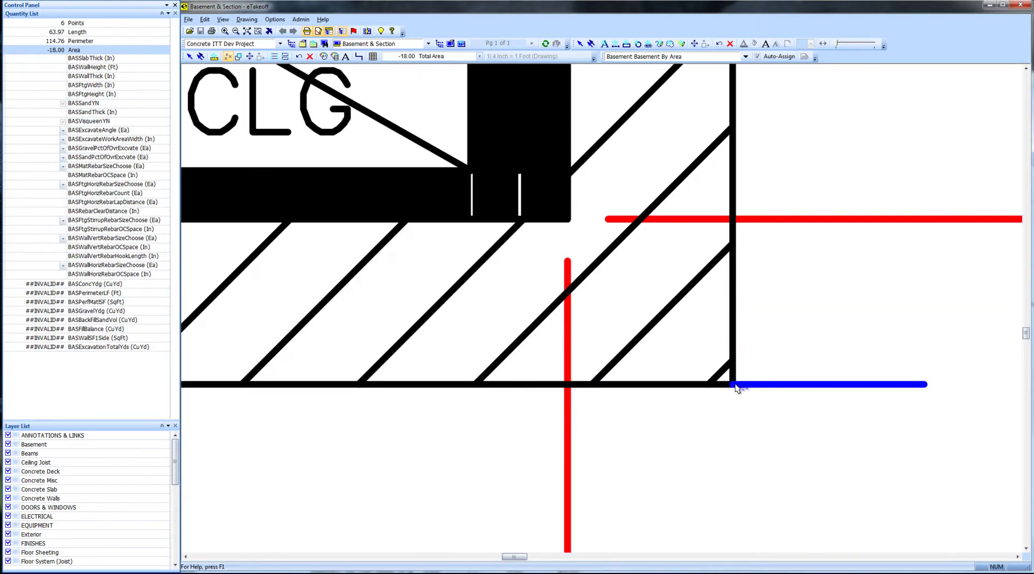
pyautogui.click(736, 386)
pyautogui.scroll(-3, 580, 444)
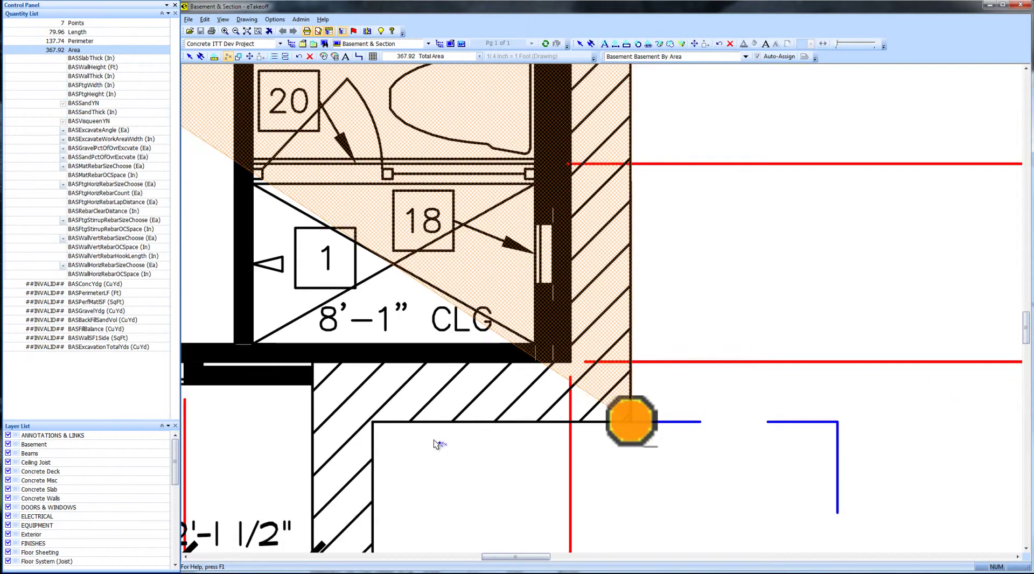
pyautogui.click(377, 425)
# Extend the outline down the exterior wall to the outer corner beside the 40" diameter sump.
pyautogui.scroll(-2, 447, 296)
pyautogui.scroll(-2, 518, 168)
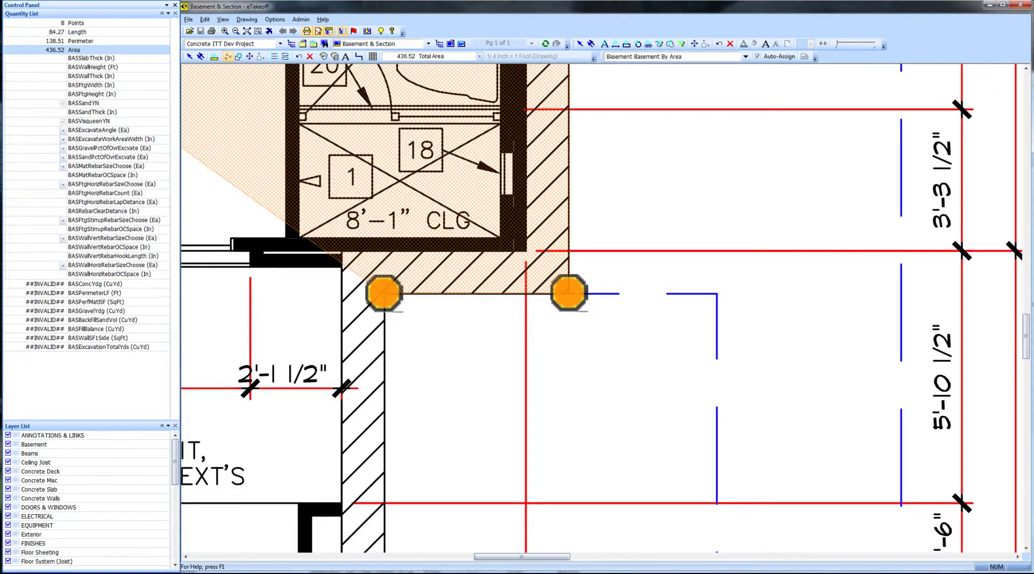
pyautogui.scroll(3, 518, 168)
pyautogui.scroll(-5, 509, 405)
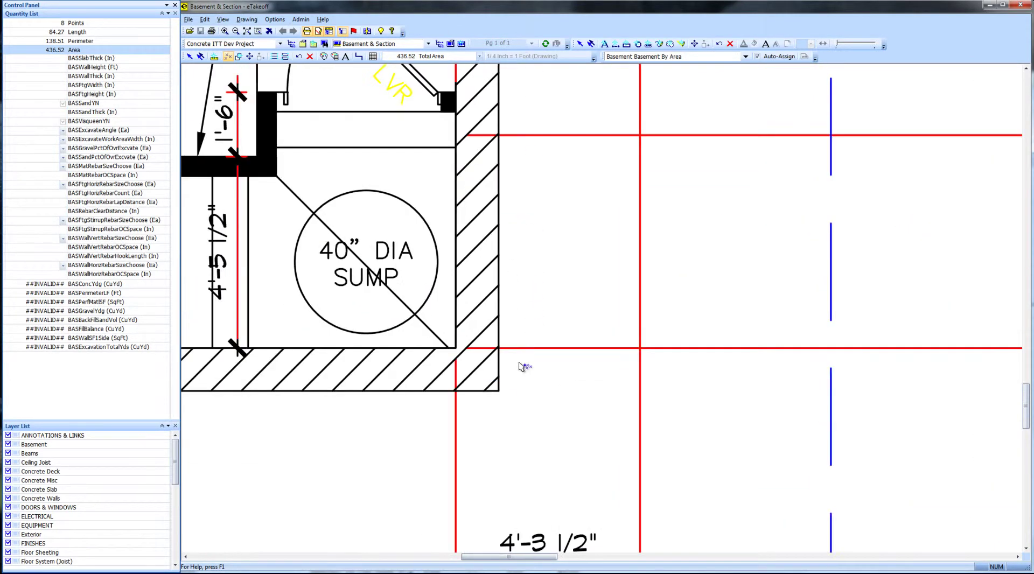
pyautogui.scroll(3, 485, 411)
pyautogui.click(537, 346)
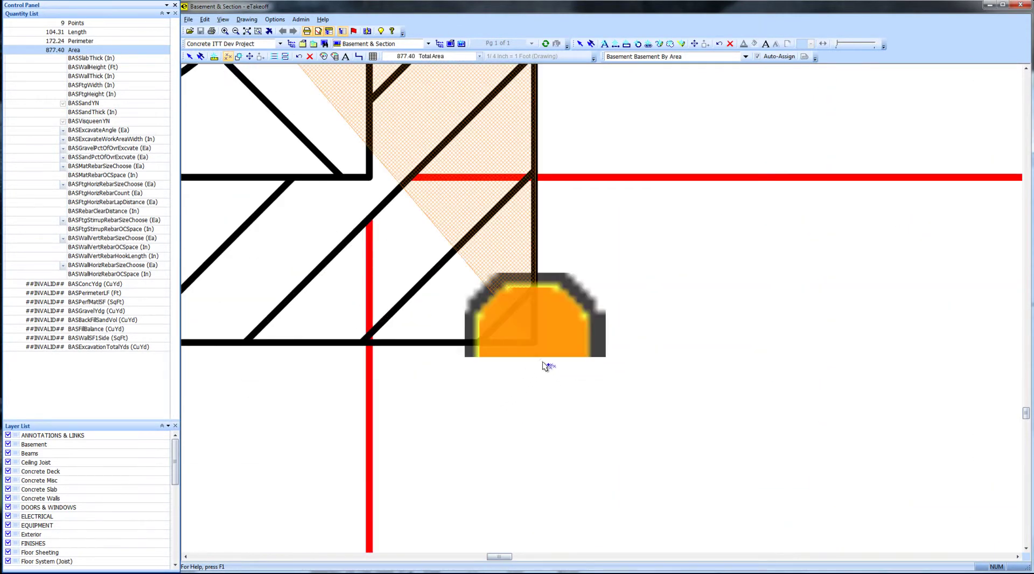
# Trace the bottom wall to the outer corner near the old post location and up to the adjacent inside corner.
pyautogui.scroll(-3, 542, 361)
pyautogui.scroll(3, 656, 375)
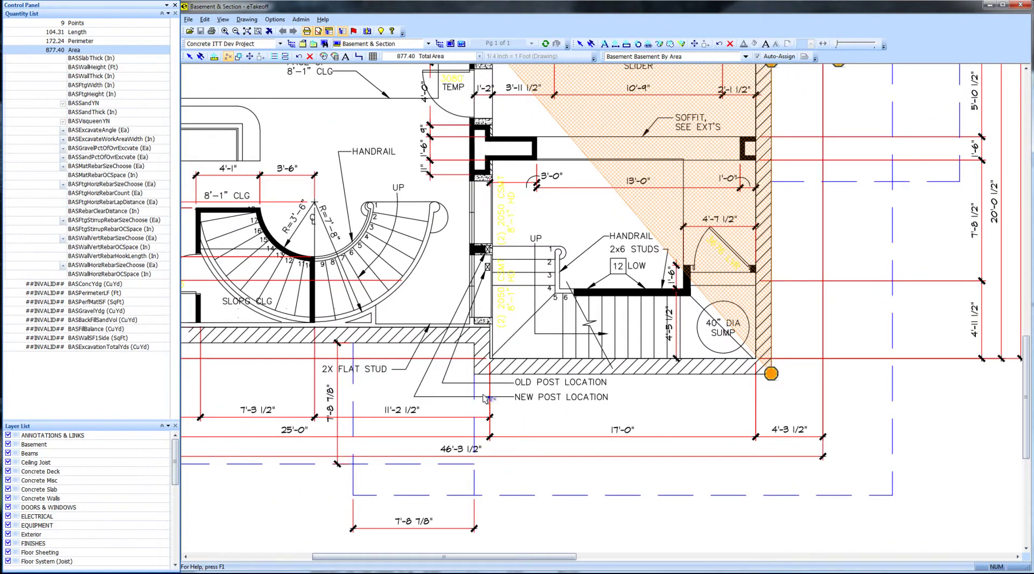
pyautogui.click(379, 311)
pyautogui.scroll(-2, 377, 306)
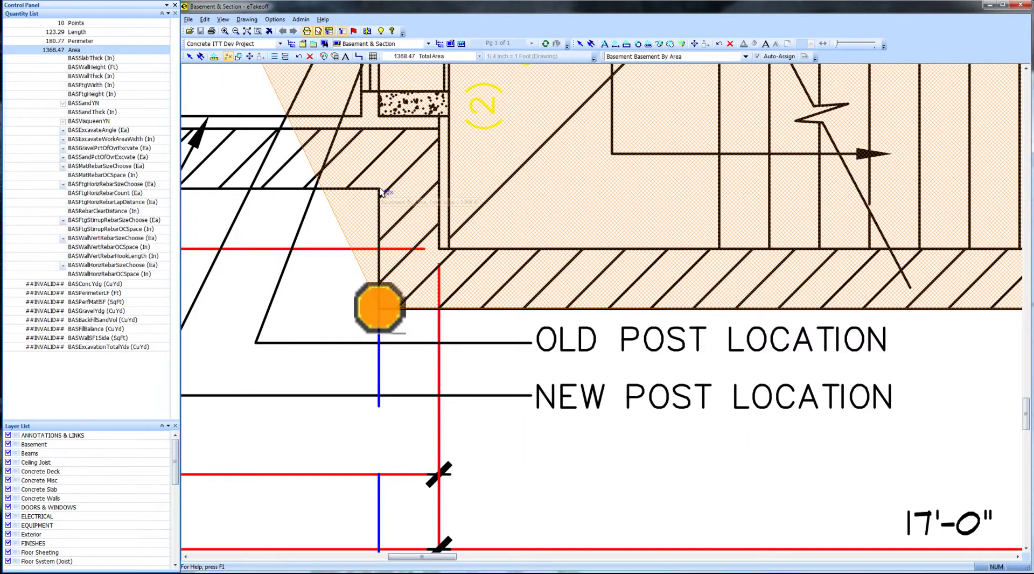
pyautogui.click(379, 189)
# Continue the outline along the remaining bottom wall to the plan's lower-left outer corner.
pyautogui.scroll(-2, 377, 197)
pyautogui.moveTo(428, 218); pyautogui.dragTo(995, 282, button='middle')
pyautogui.moveTo(381, 284)
pyautogui.mouseDown(button='middle')
pyautogui.moveTo(578, 273)
pyautogui.moveTo(593, 303)
pyautogui.mouseUp(button='middle')
pyautogui.click(612, 258)
# Trace up the lower-left exterior wall to its upper outer corner and across to the inside corner of the recess.
pyautogui.scroll(3, 512, 322)
pyautogui.moveTo(498, 209); pyautogui.dragTo(466, 469, button='middle')
pyautogui.scroll(3, 490, 324)
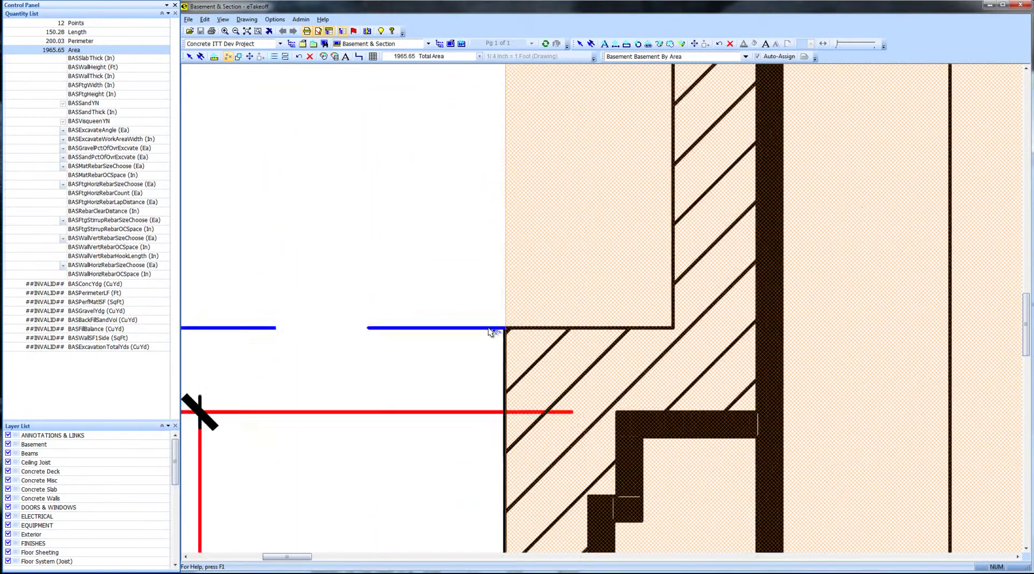
pyautogui.scroll(2, 490, 332)
pyautogui.click(523, 329)
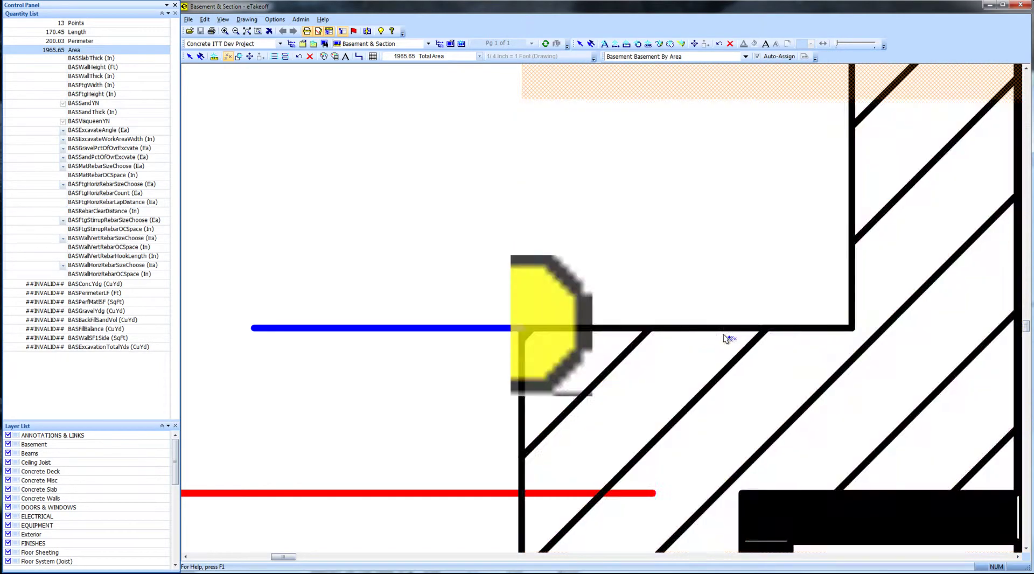
pyautogui.click(852, 328)
# Extend the outline up the recessed left wall to the inside corner below the small storage room.
pyautogui.scroll(-2, 852, 329)
pyautogui.moveTo(843, 267); pyautogui.dragTo(718, 546, button='middle')
pyautogui.scroll(-1, 716, 545)
pyautogui.moveTo(702, 458); pyautogui.dragTo(669, 547, button='middle')
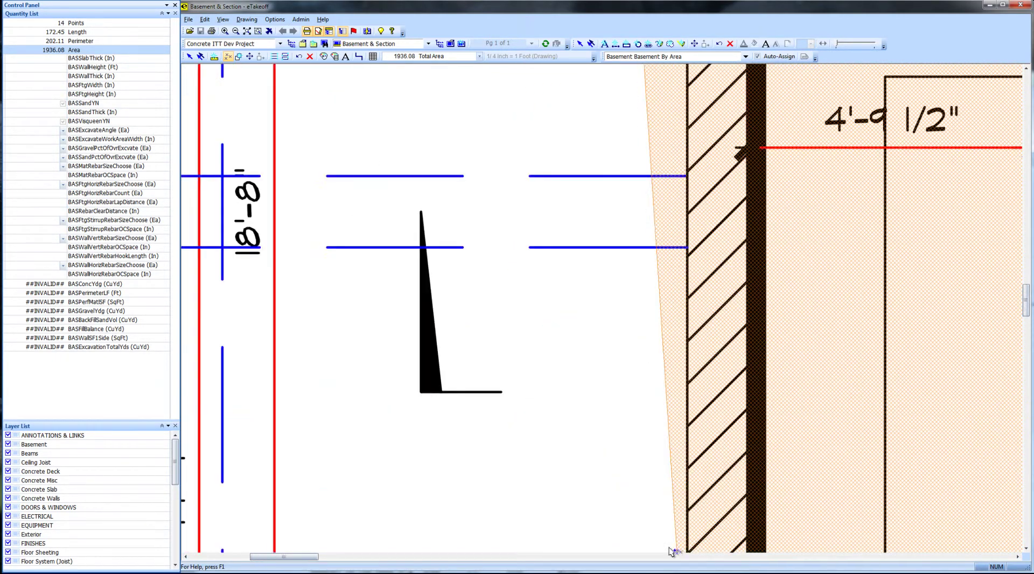
pyautogui.scroll(-4, 634, 288)
pyautogui.scroll(3, 414, 173)
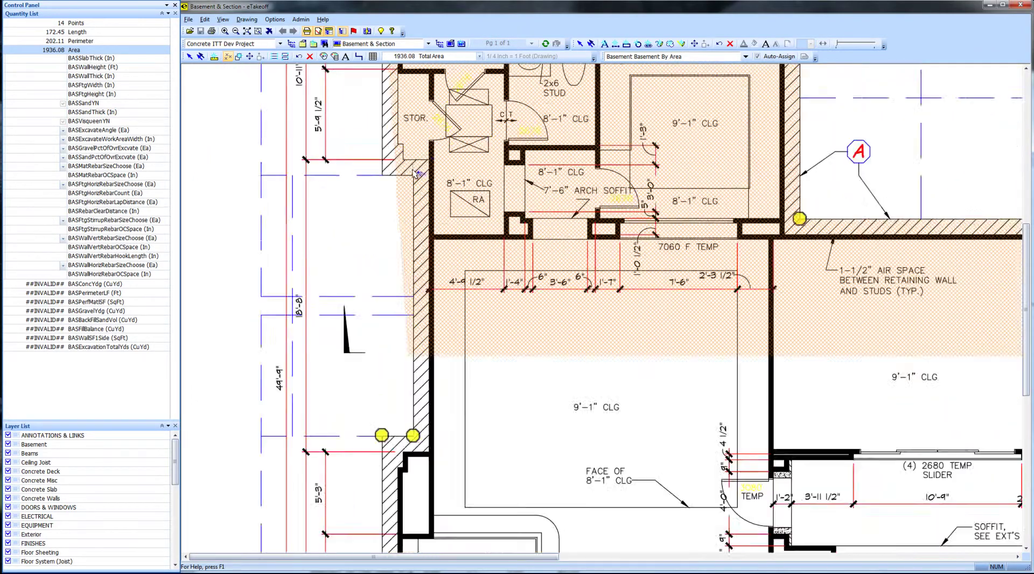
pyautogui.scroll(4, 414, 174)
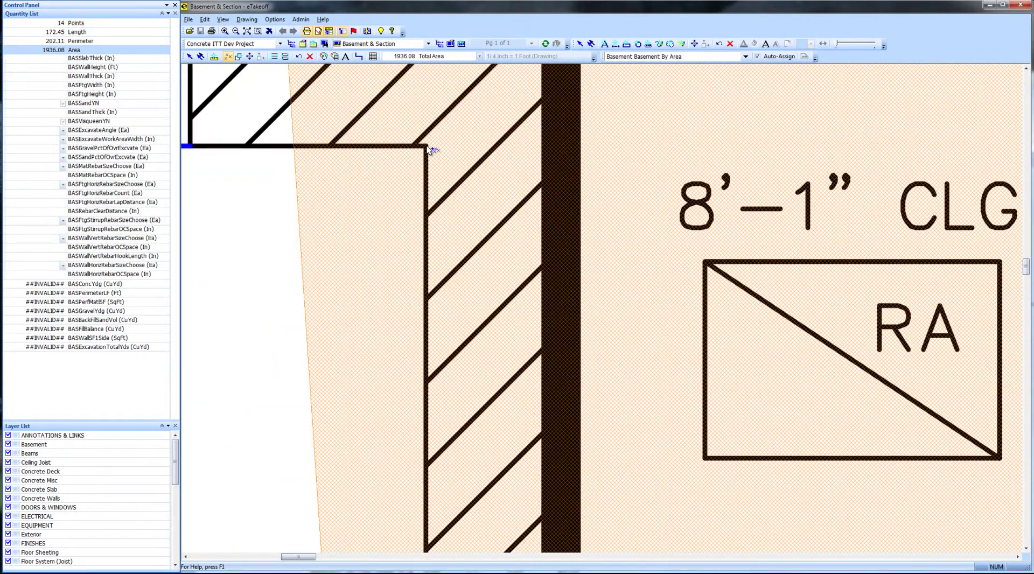
pyautogui.click(425, 147)
# Complete the basement outline with the outer corner below the small storage room.
pyautogui.moveTo(508, 203); pyautogui.dragTo(779, 248, button='middle')
pyautogui.scroll(-2, 597, 231)
pyautogui.scroll(2, 527, 212)
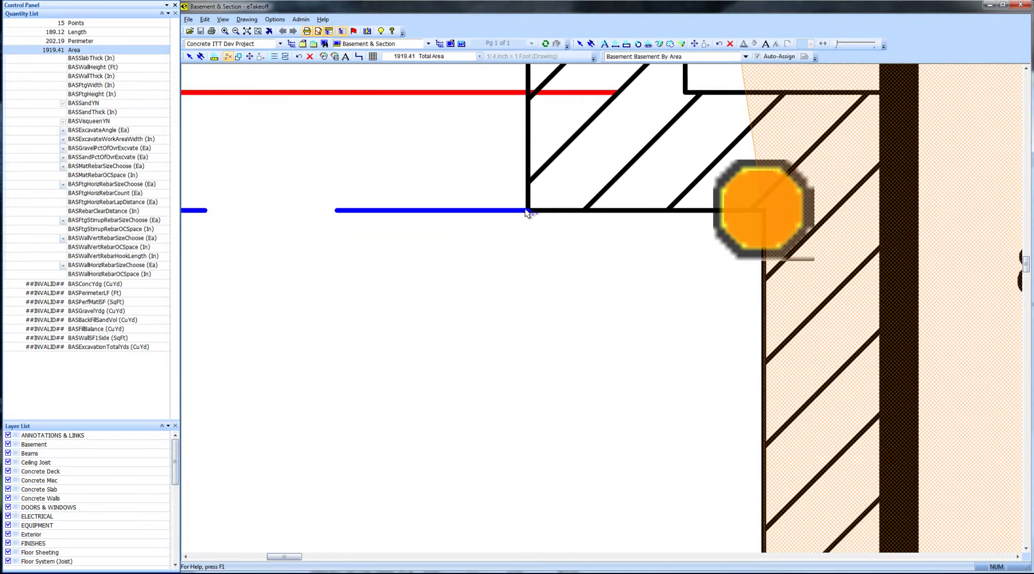
pyautogui.click(529, 210)
pyautogui.scroll(-2, 528, 213)
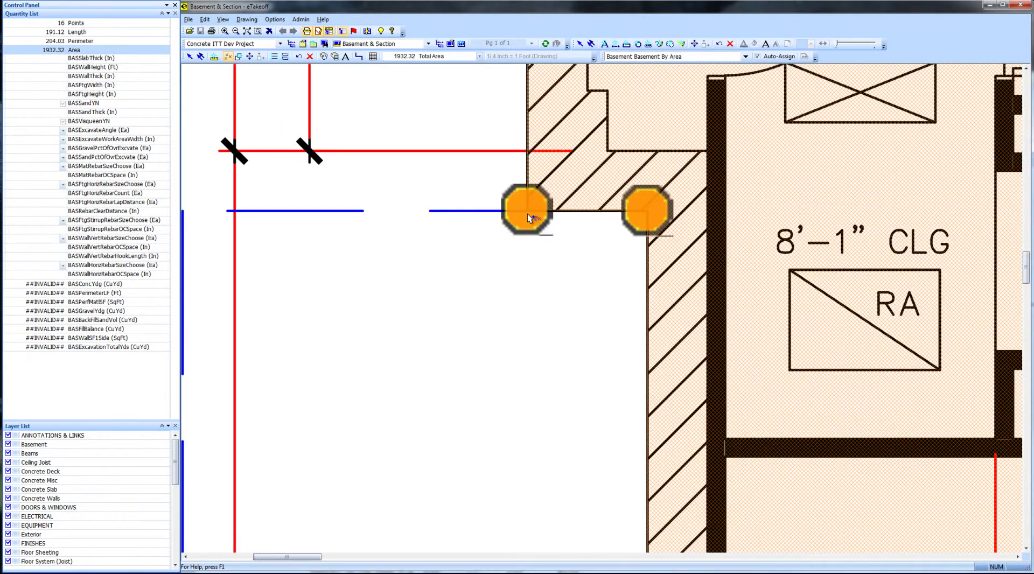
pyautogui.scroll(-6, 476, 221)
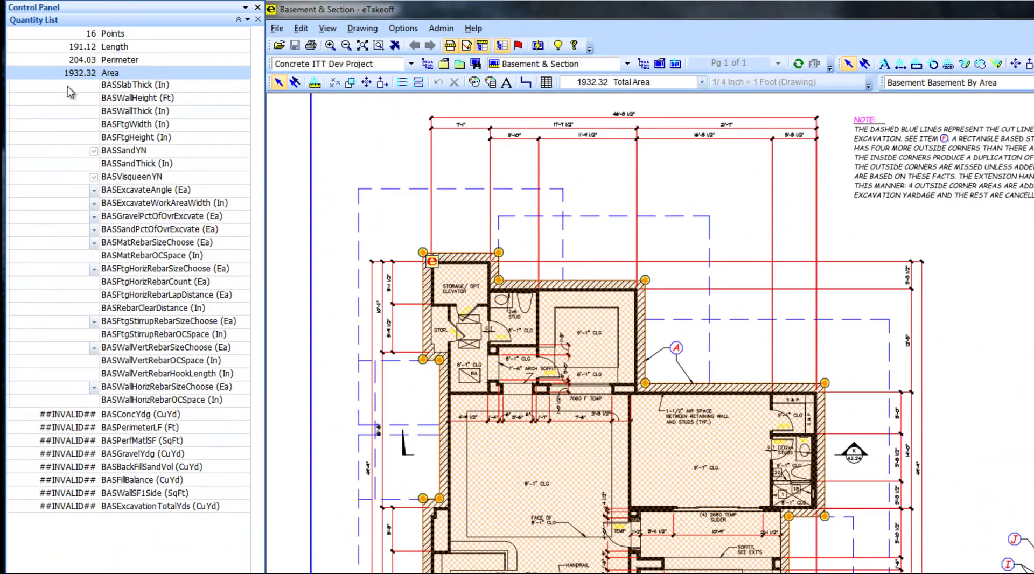
# Set the basement slab thickness to 8 in and the wall height to 10.5 ft.
pyautogui.click(73, 85)
pyautogui.write('8')
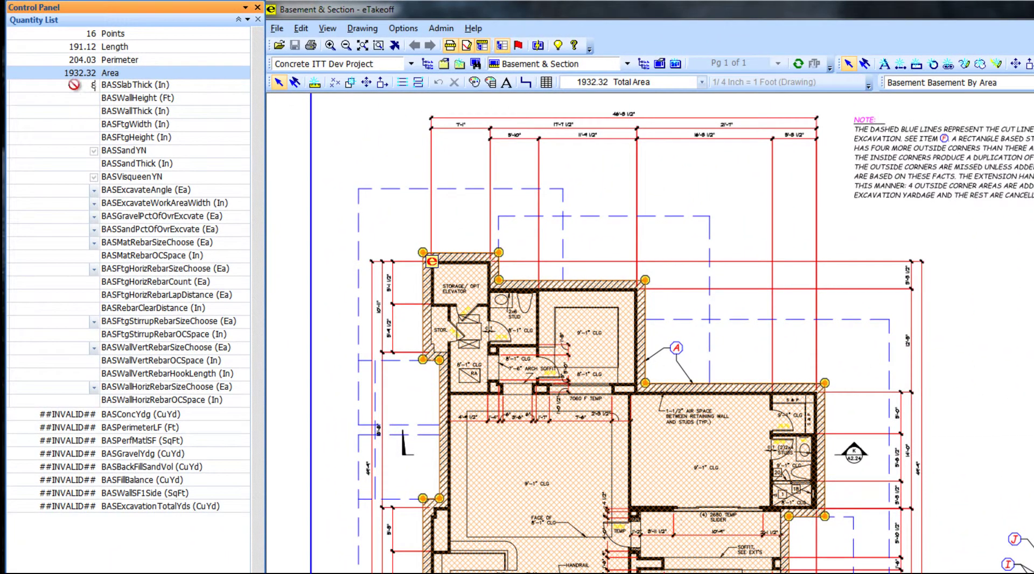
pyautogui.click(91, 102)
pyautogui.write('10.5')
# Set the basement wall thickness to 12 in.
pyautogui.click(95, 122)
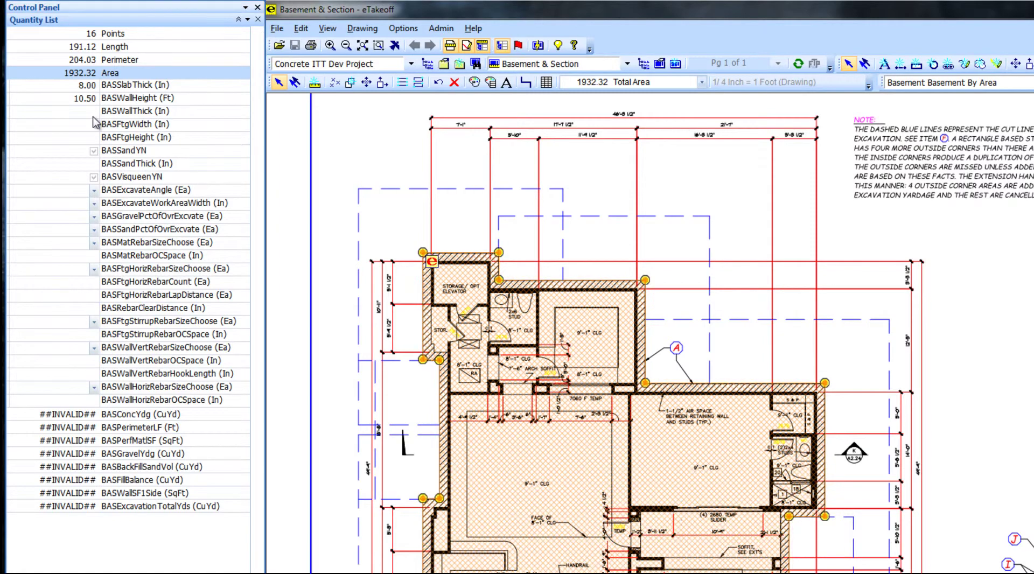
pyautogui.click(94, 117)
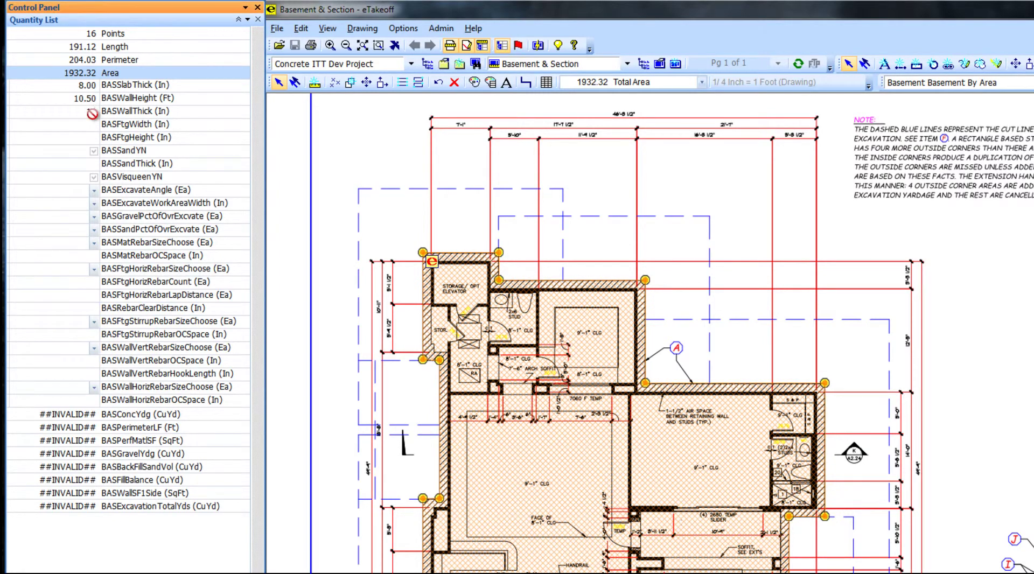
pyautogui.write('12')
pyautogui.press('Return')
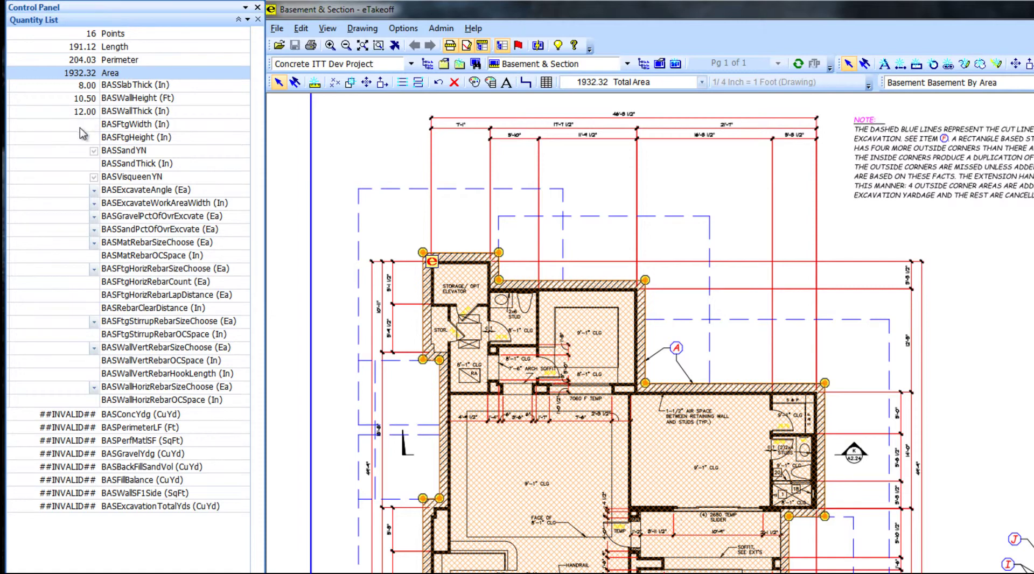
# Set the footing width to 30 in and the footing height to 24 in.
pyautogui.click(80, 129)
pyautogui.write('30')
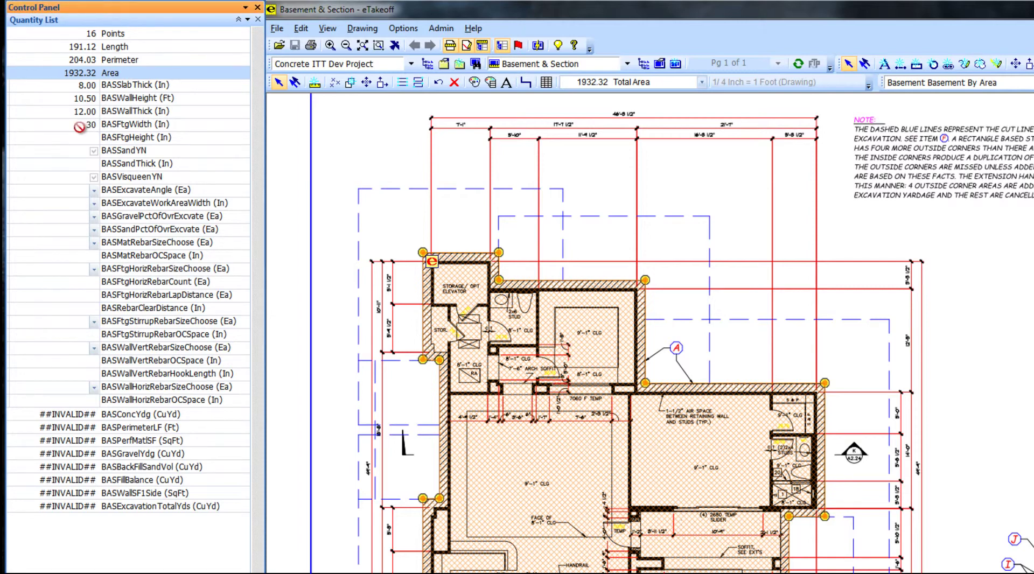
pyautogui.press('Return')
pyautogui.click(84, 142)
pyautogui.write('24')
pyautogui.press('Return')
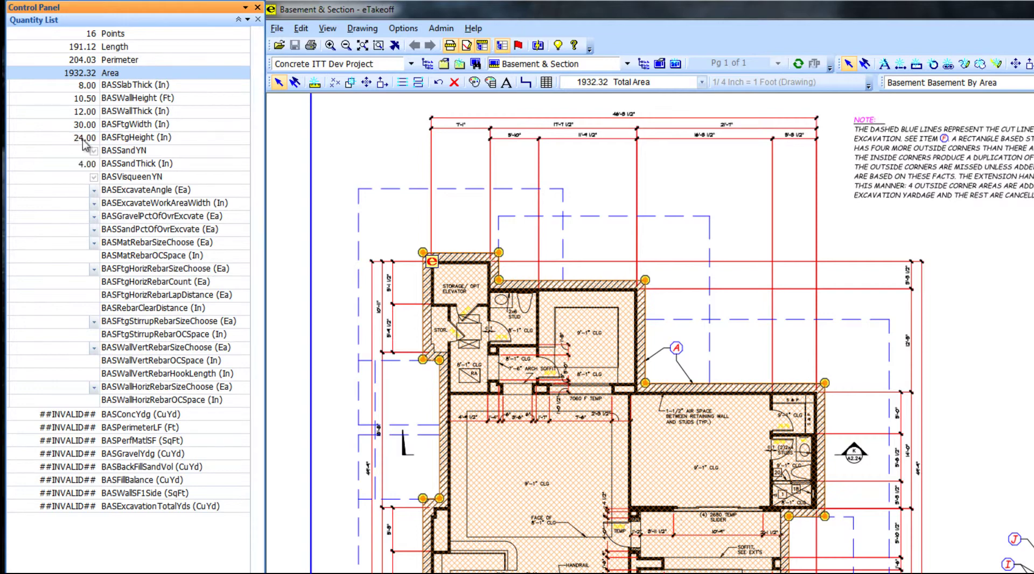
# Choose a 2:1 excavation angle and a 30" excavation work area width.
pyautogui.click(95, 190)
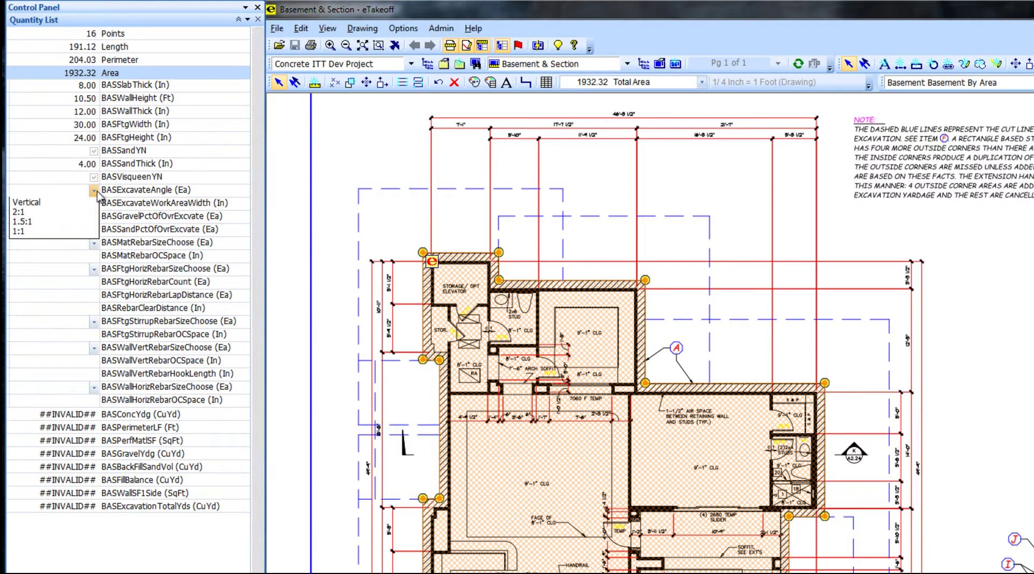
pyautogui.click(34, 225)
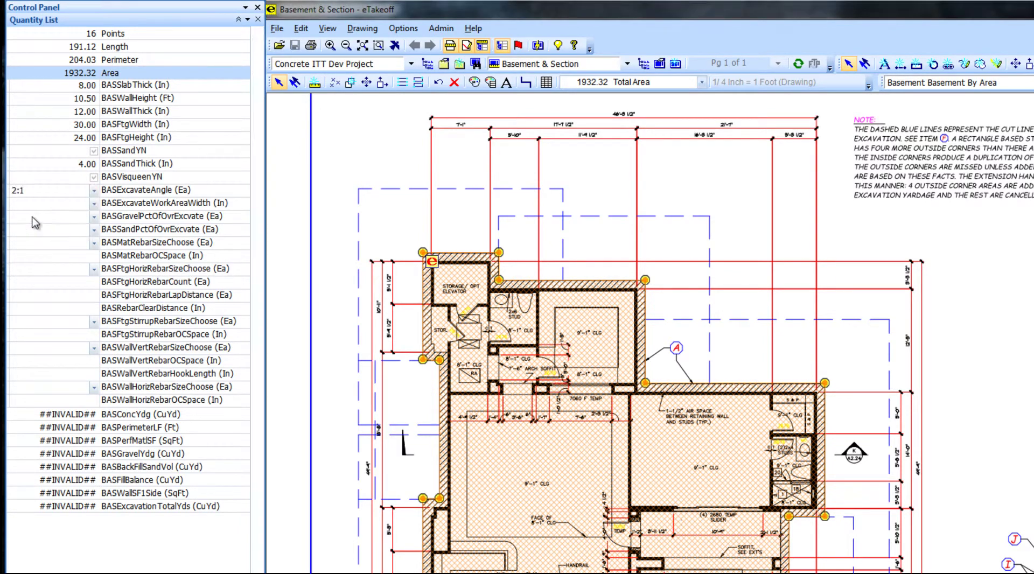
pyautogui.click(95, 204)
pyautogui.click(24, 230)
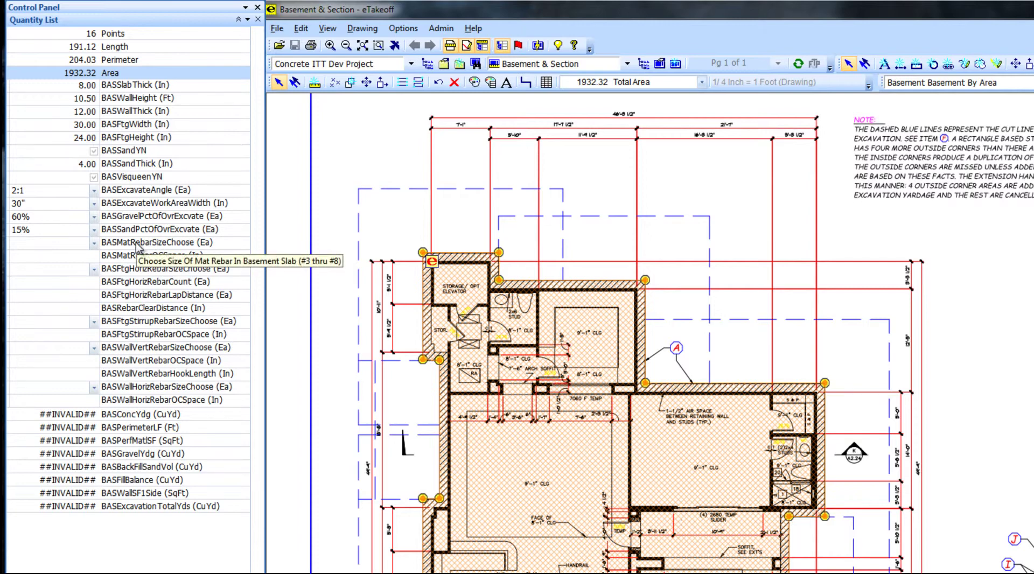
# Set the slab mat rebar to size #5 at 24 in spacing and choose size #5 for the footing's horizontal rebar.
pyautogui.click(94, 245)
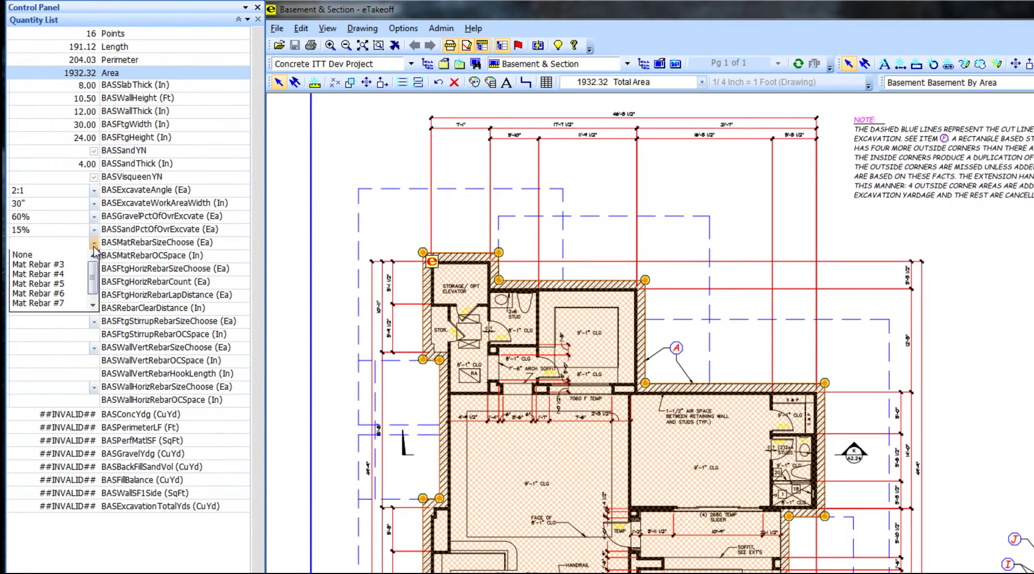
pyautogui.click(68, 284)
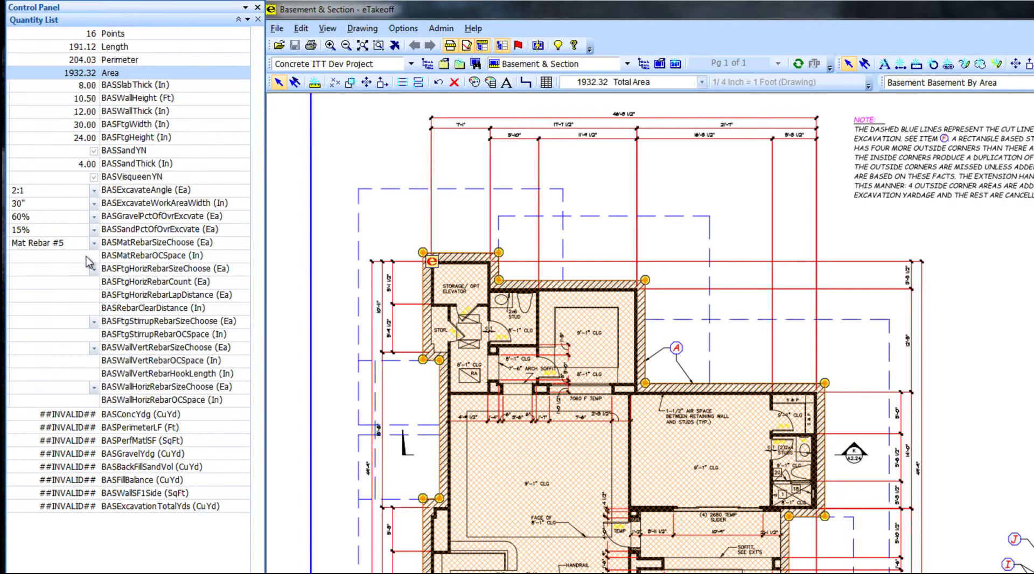
pyautogui.click(87, 256)
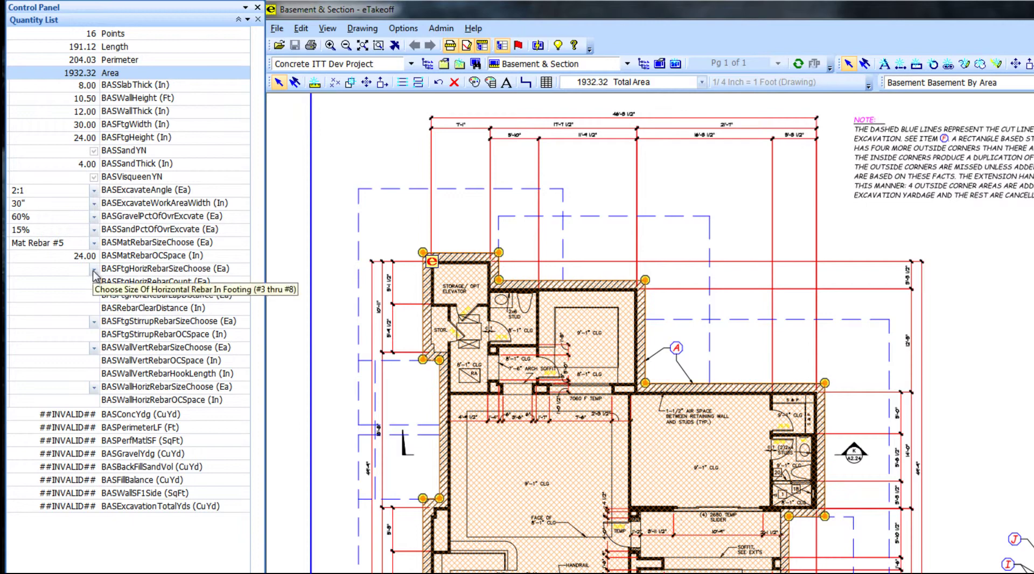
pyautogui.click(93, 269)
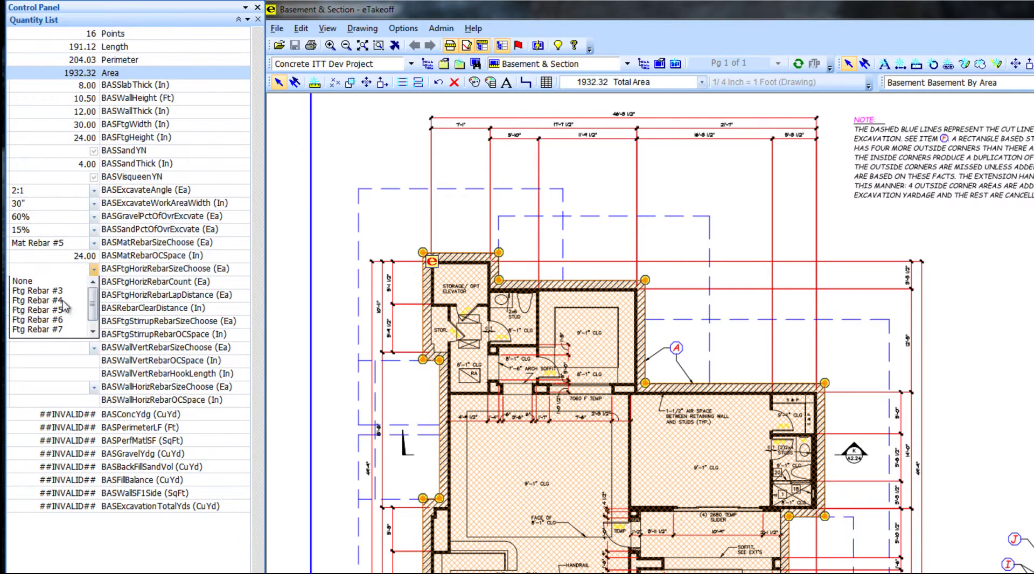
pyautogui.click(38, 311)
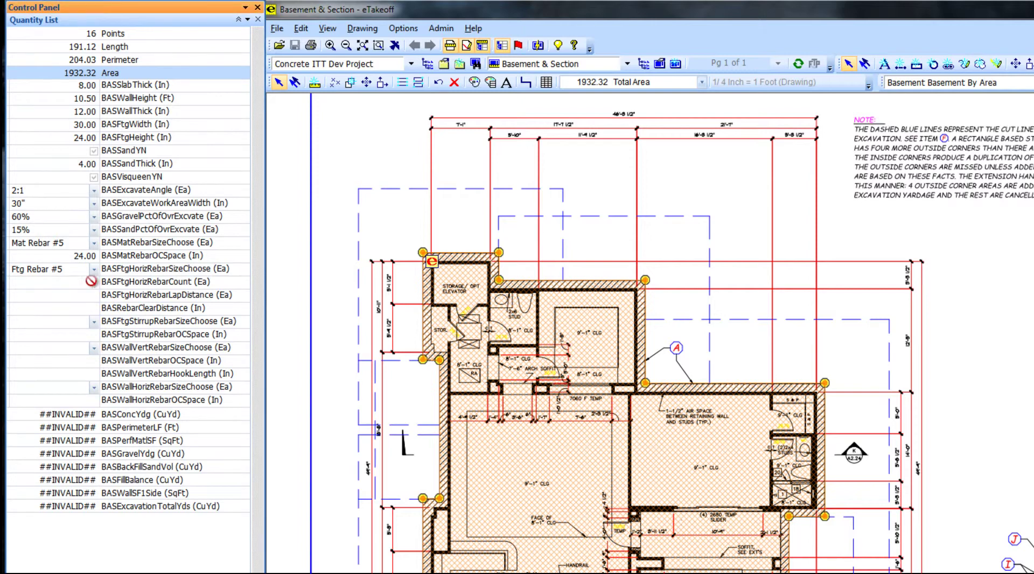
# Set the wall's vertical rebar to size #10 at 16 in spacing and choose size #4 for the wall's horizontal rebar.
pyautogui.click(94, 349)
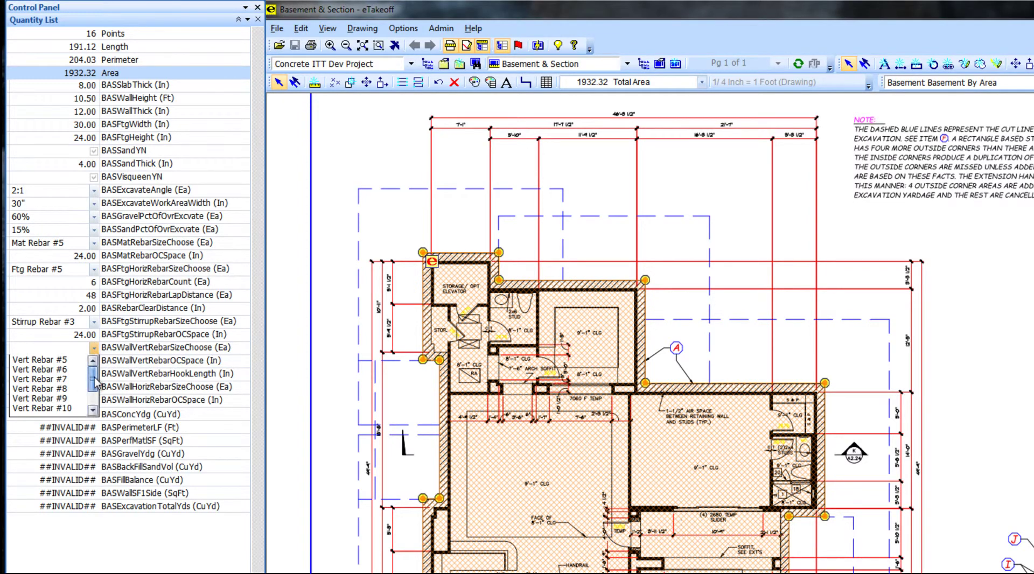
pyautogui.click(74, 403)
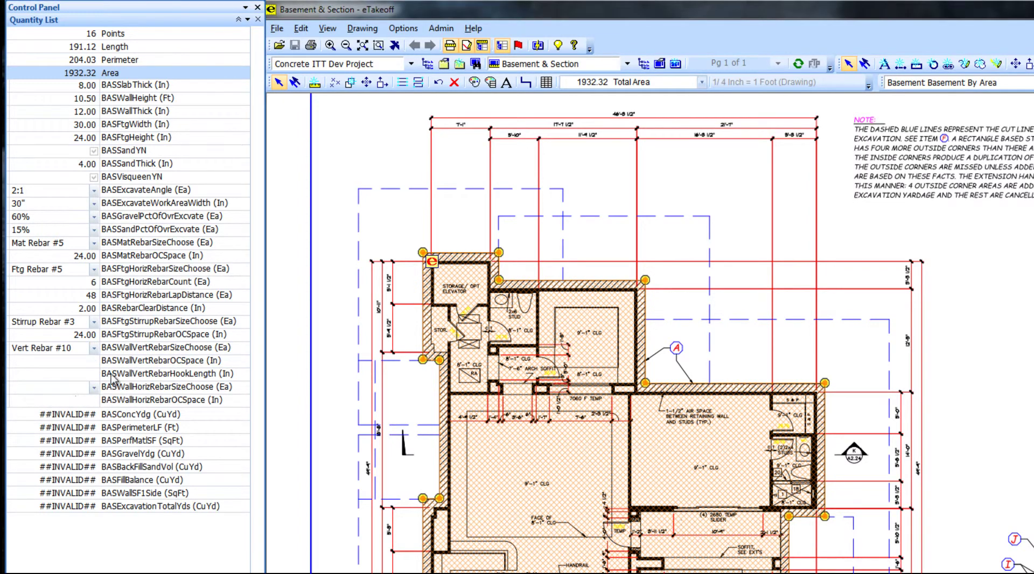
pyautogui.click(85, 362)
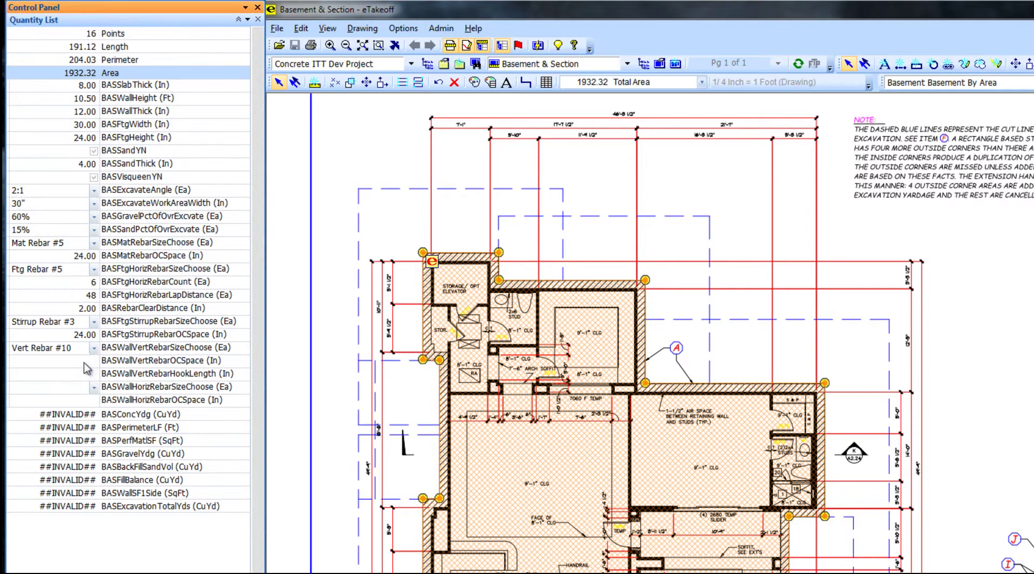
pyautogui.write('16')
pyautogui.press('Return')
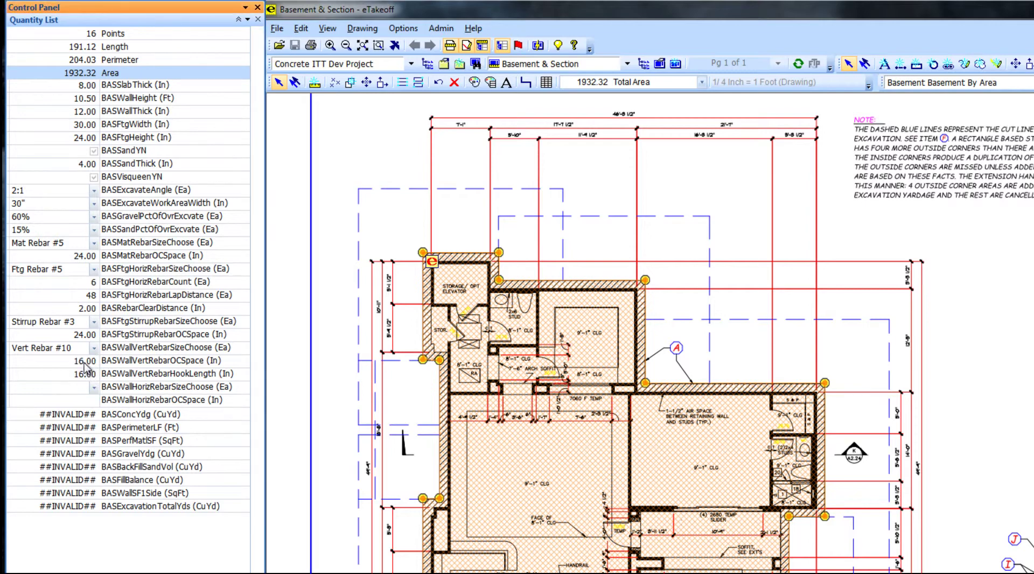
pyautogui.click(94, 388)
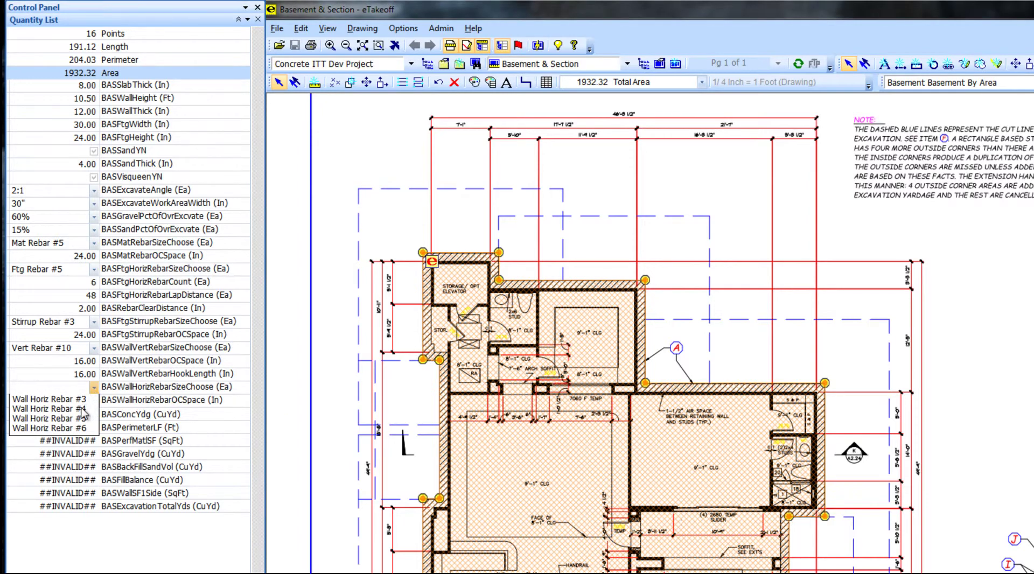
pyautogui.click(80, 408)
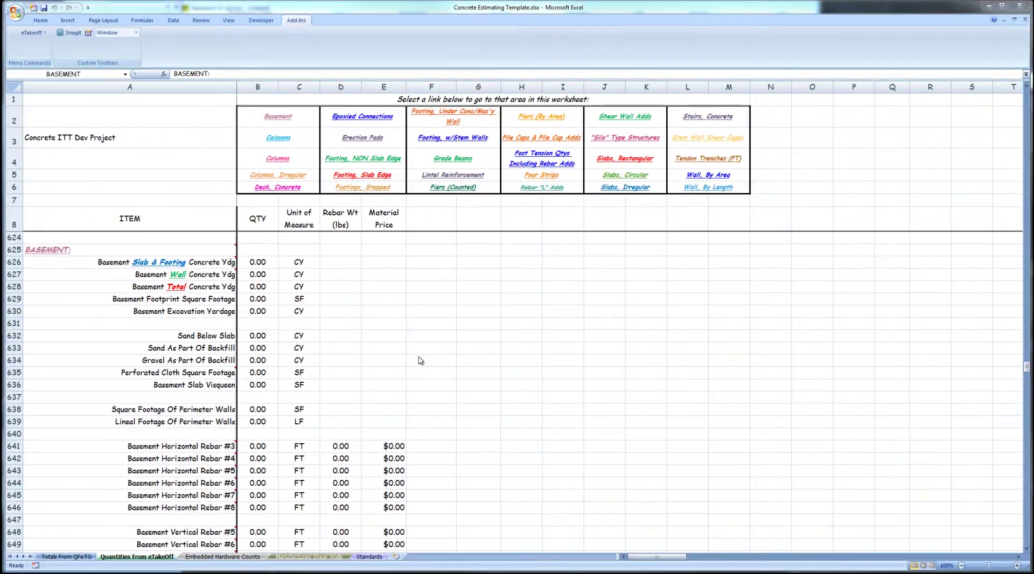
# Switch to the Concrete Estimating Template workbook in Excel and review the basement concrete, backfill, perimeter wall and rebar items.
pyautogui.click(420, 360)
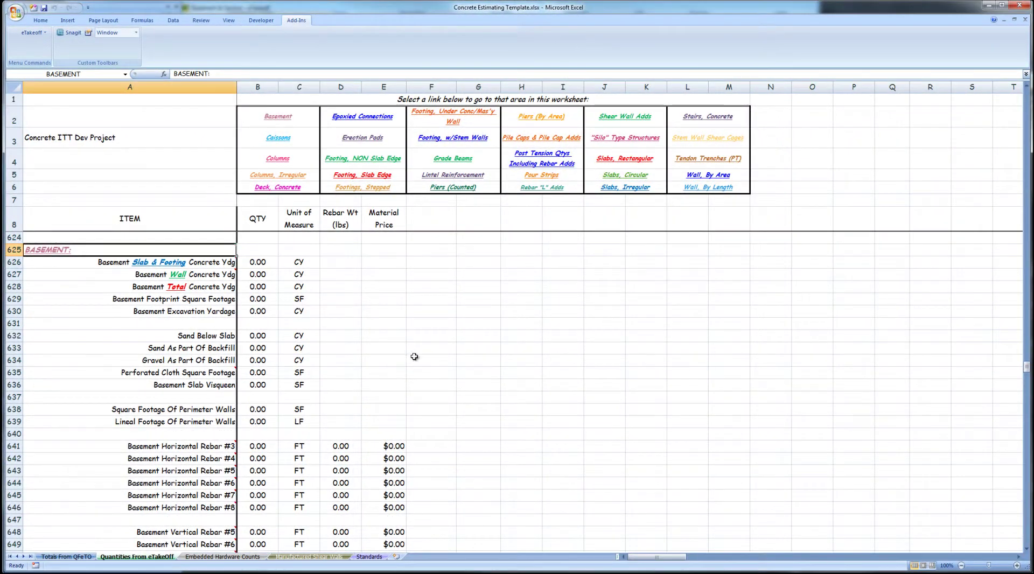
pyautogui.moveTo(112, 246)
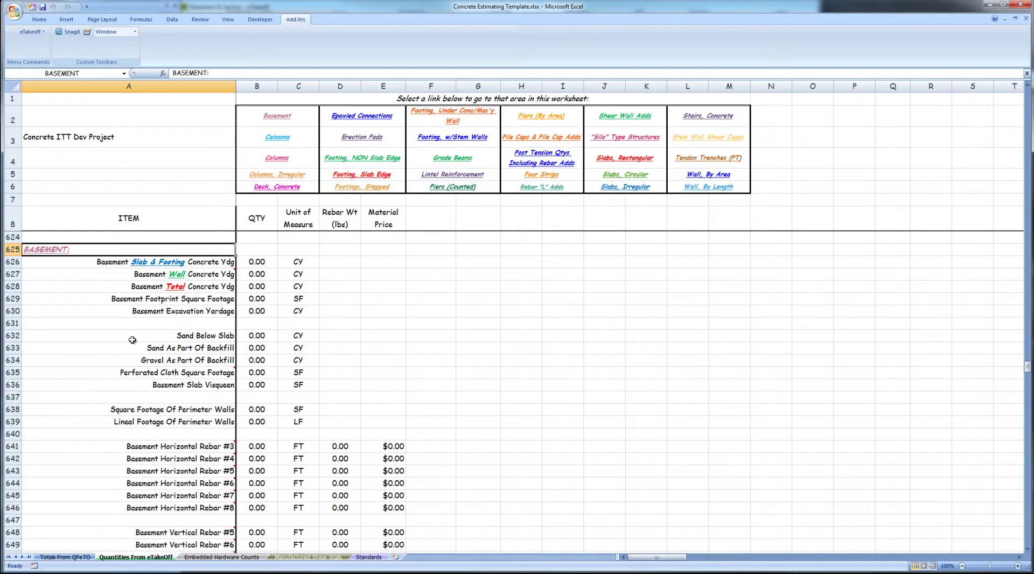
pyautogui.moveTo(181, 280)
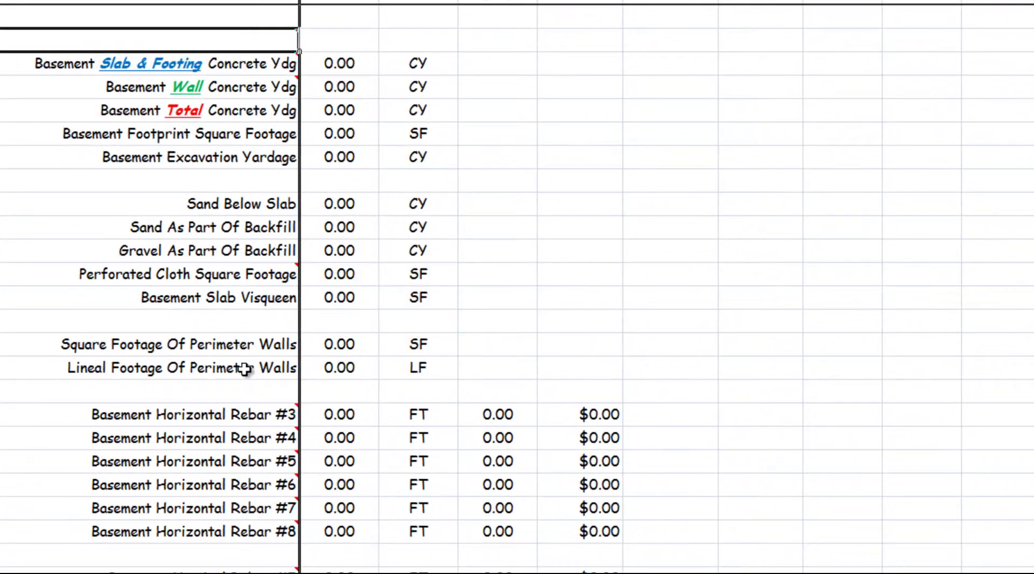
pyautogui.moveTo(241, 414)
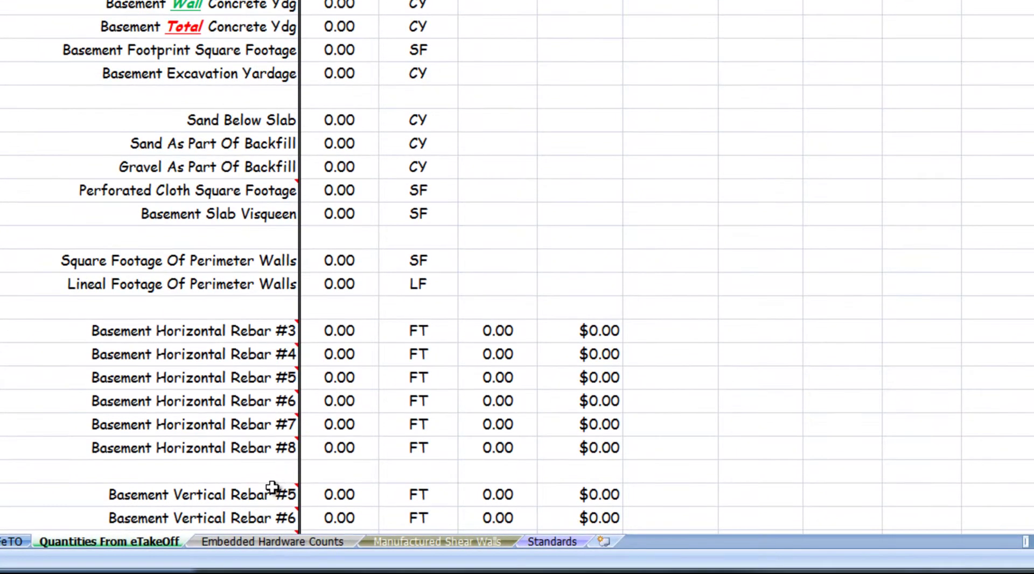
pyautogui.scroll(-6, 272, 487)
pyautogui.moveTo(245, 45)
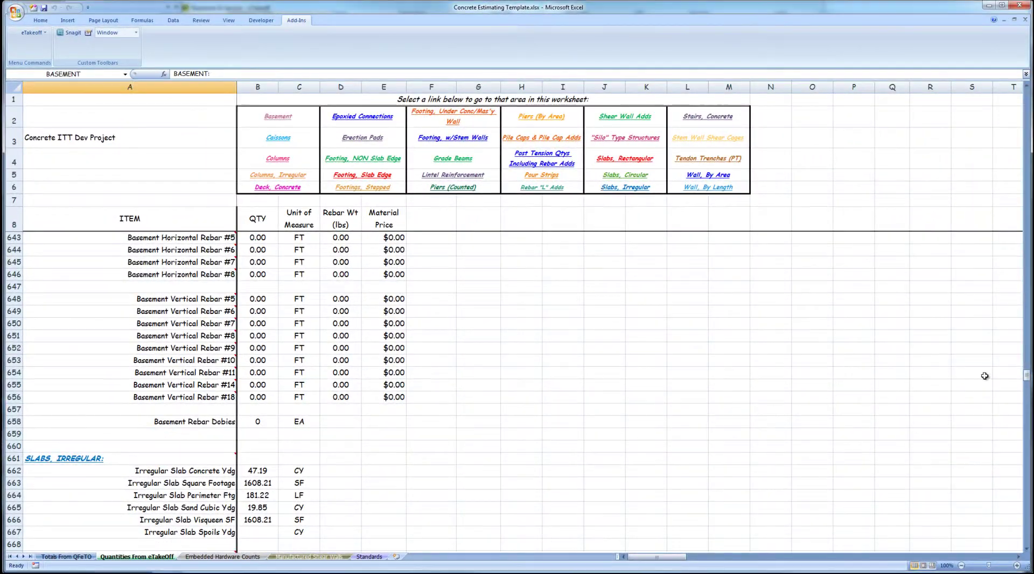
# Refresh the workbook's quantities from eTakeoff and review the basement section down to the vertical rebar rows.
pyautogui.moveTo(1028, 379); pyautogui.dragTo(1028, 369)
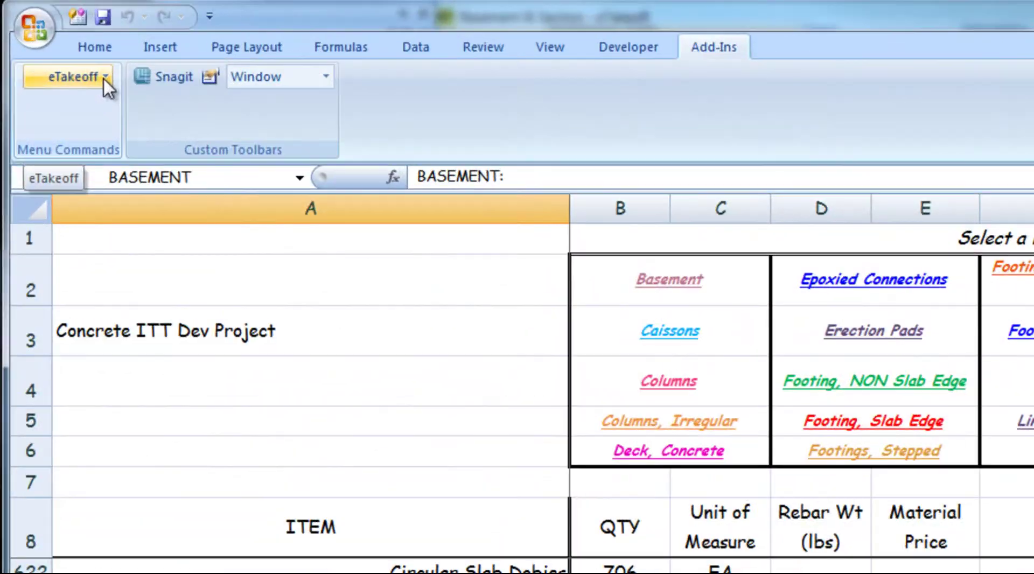
pyautogui.click(103, 79)
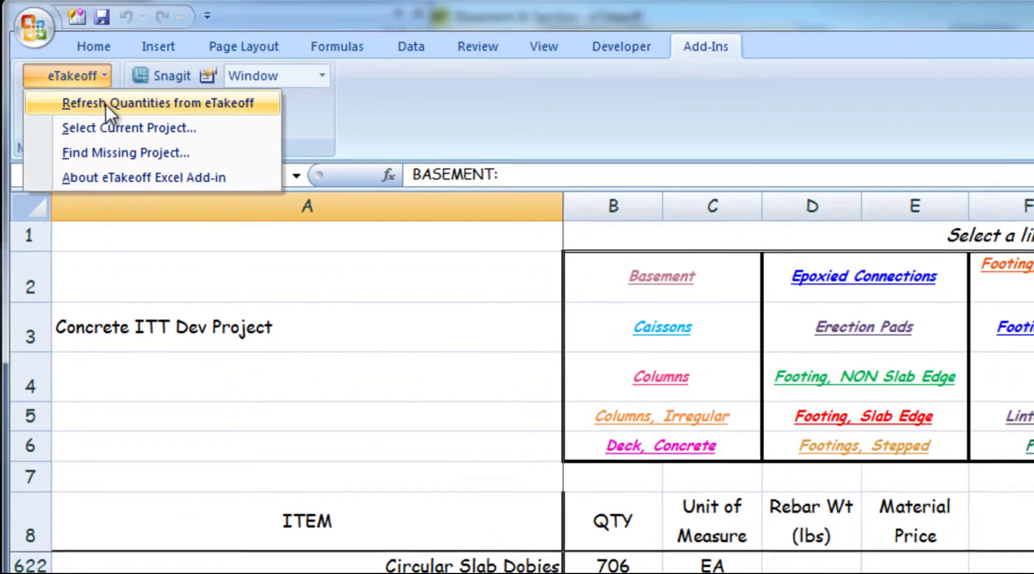
pyautogui.click(107, 104)
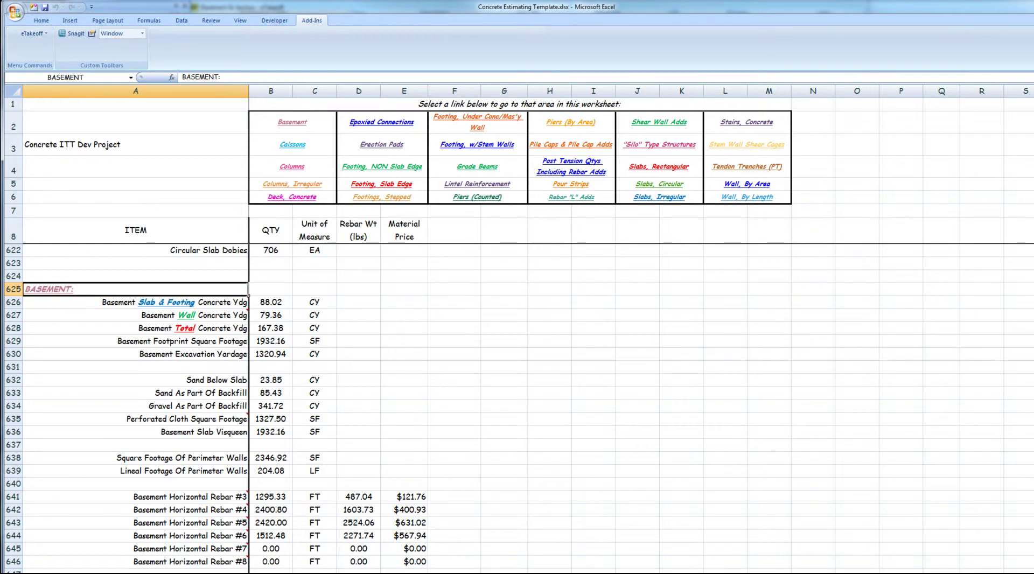
pyautogui.scroll(-6, 216, 409)
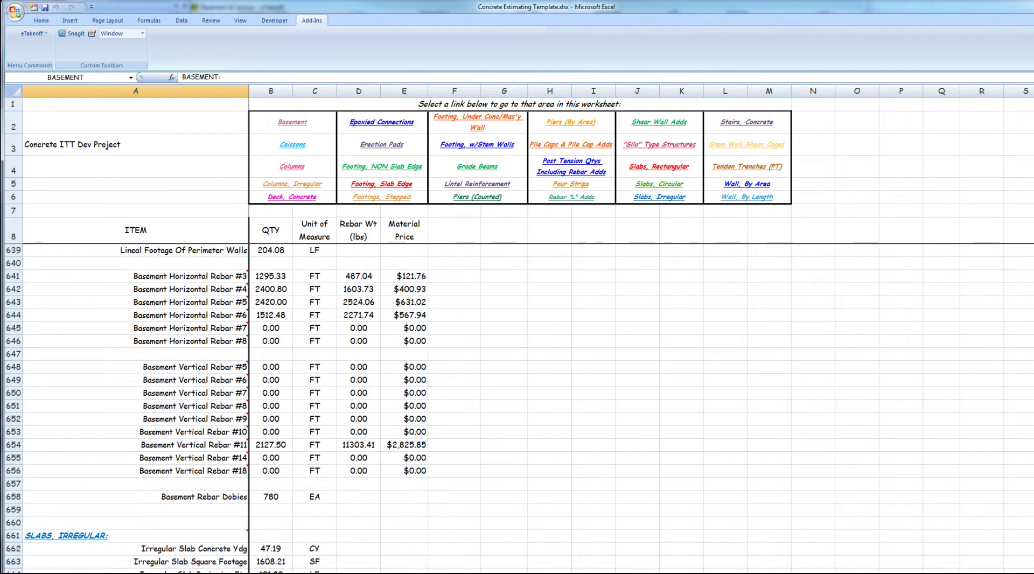